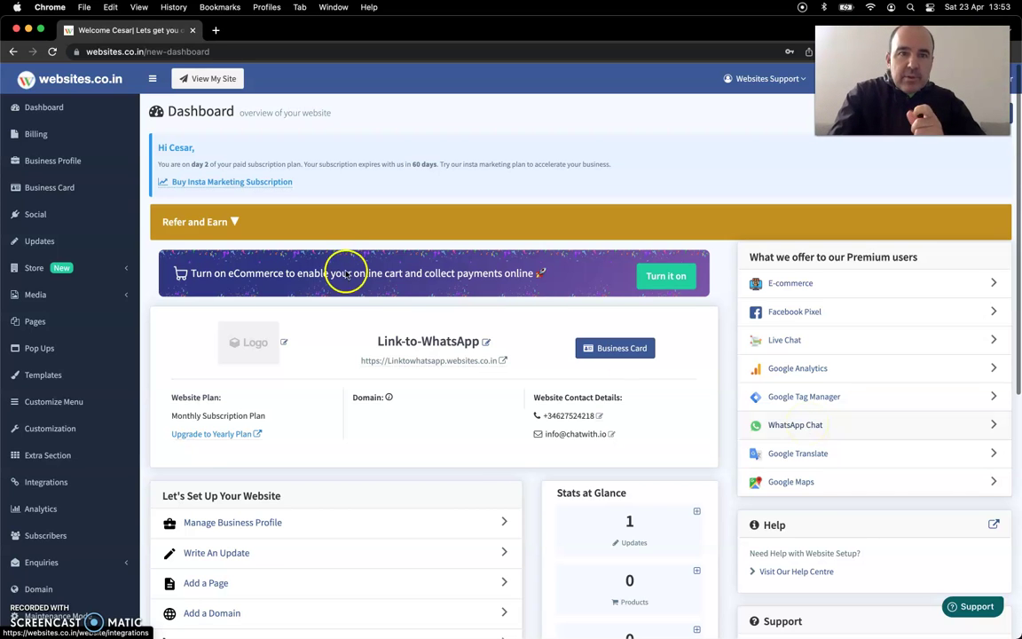
# Open the published Link-to-WhatsApp site and scroll its home page to the footer and back.
pyautogui.click(207, 79)
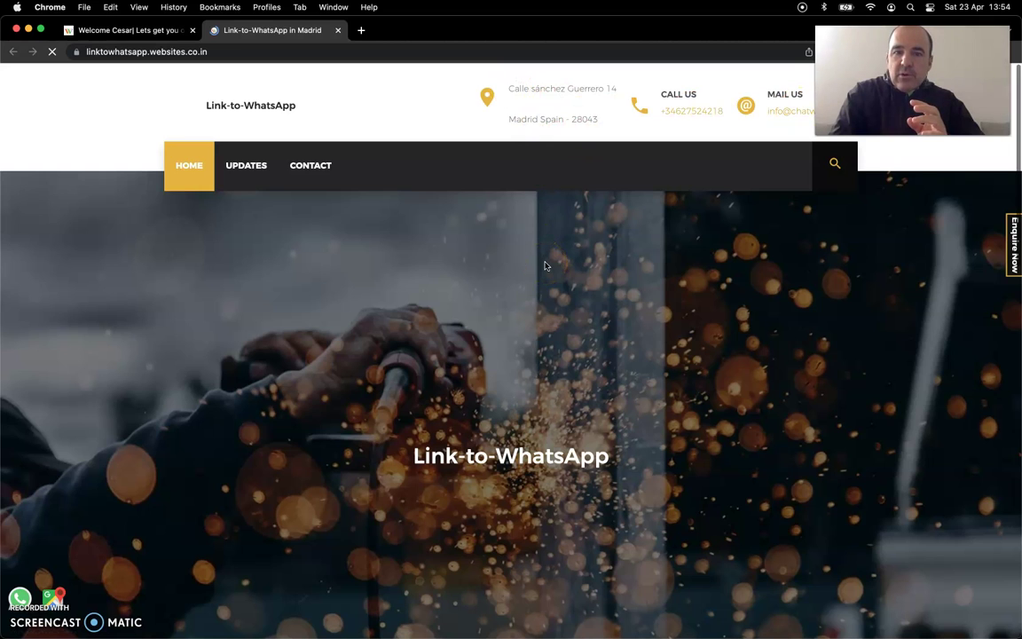
pyautogui.scroll(-4, 546, 265)
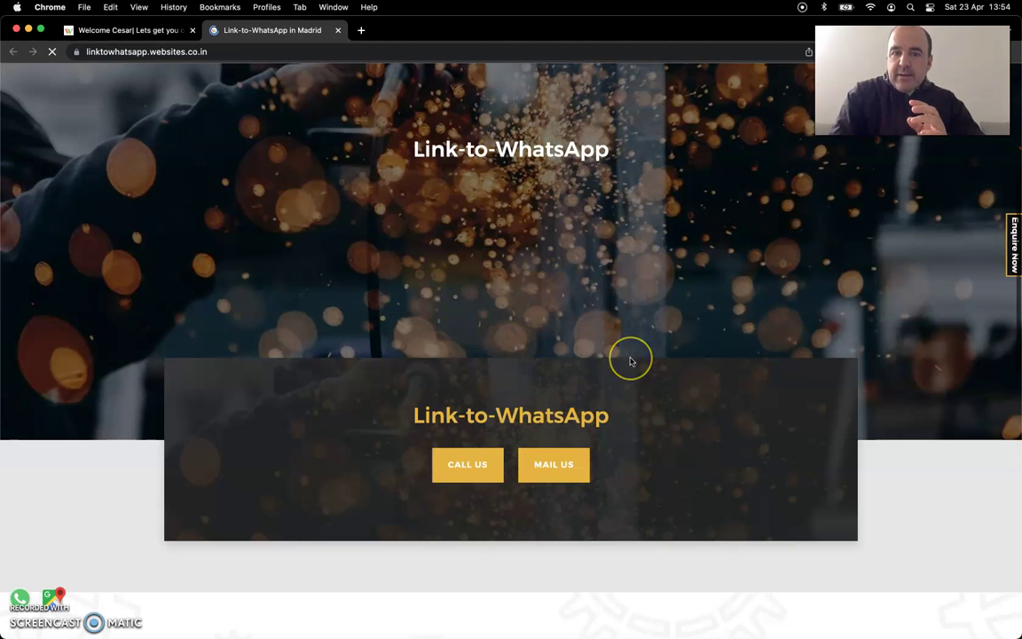
pyautogui.scroll(-10, 552, 327)
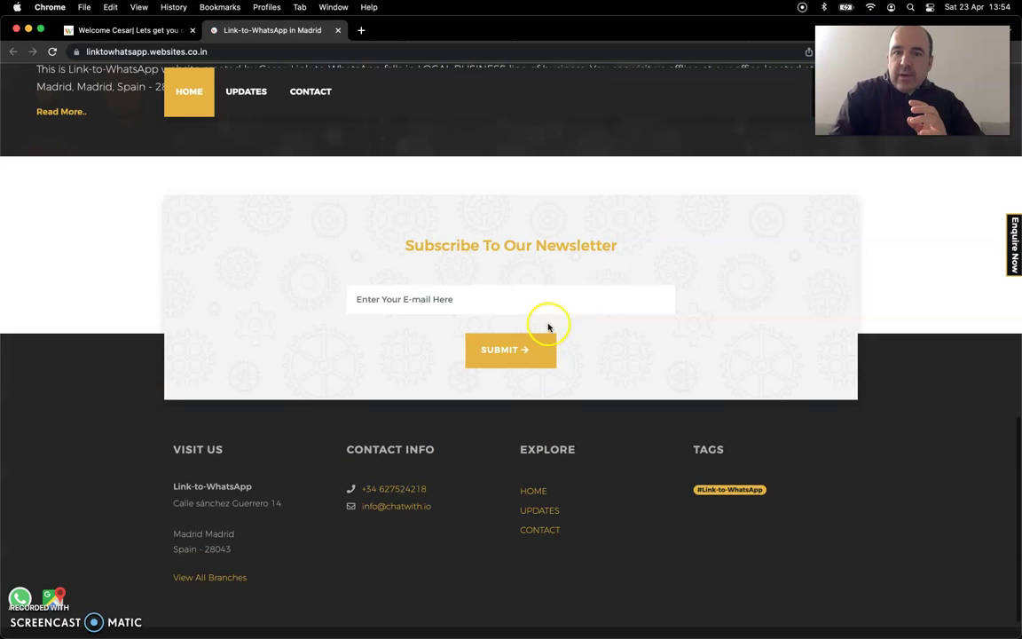
pyautogui.scroll(1, 472, 268)
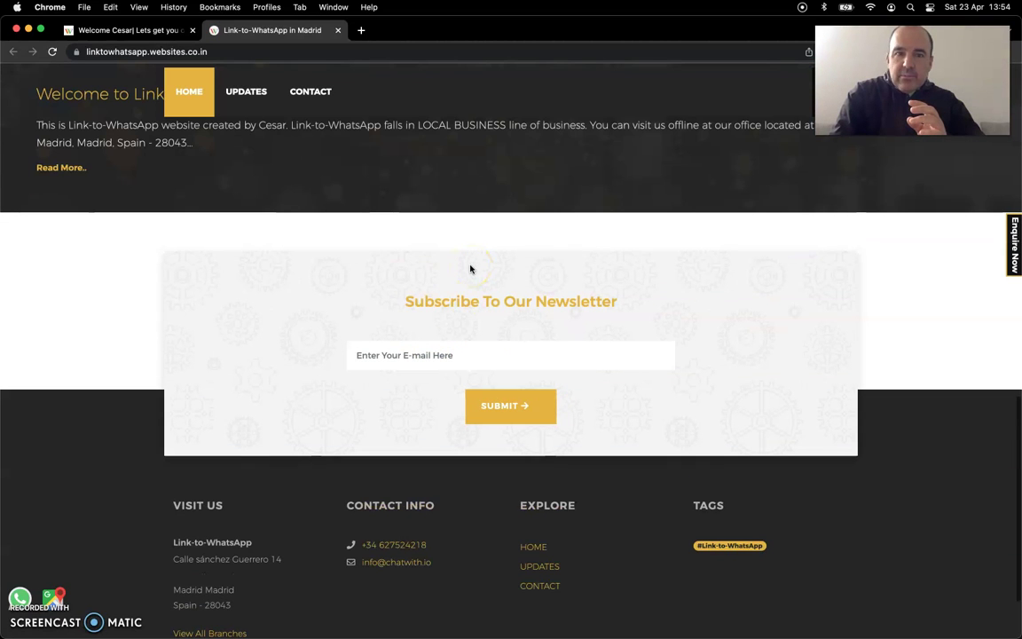
pyautogui.scroll(7, 471, 269)
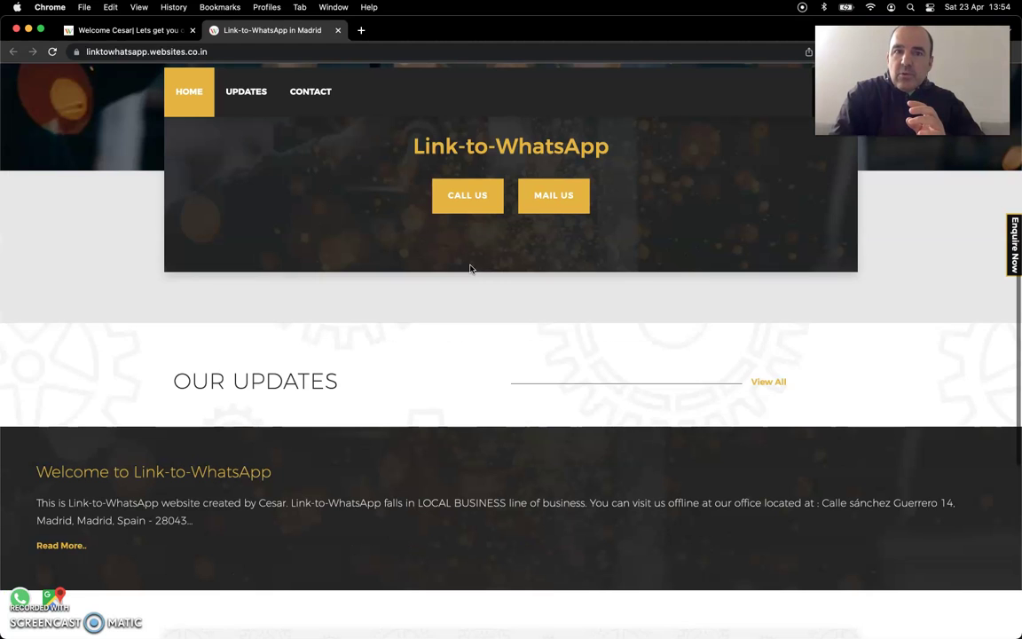
# View the Contact page's message form and Madrid map, then return to the home page.
pyautogui.click(312, 91)
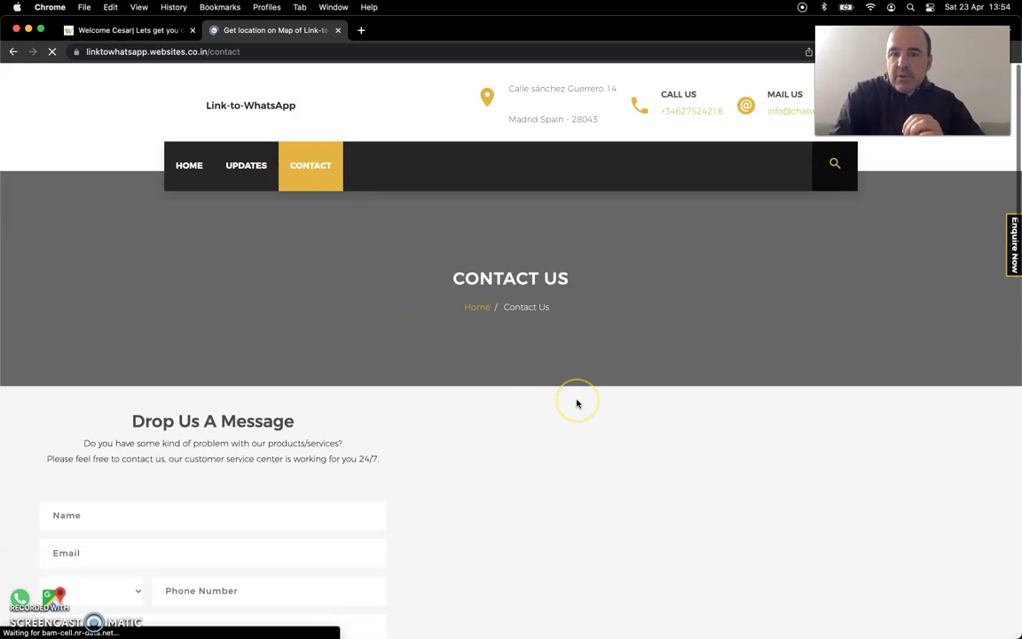
pyautogui.scroll(-5, 576, 403)
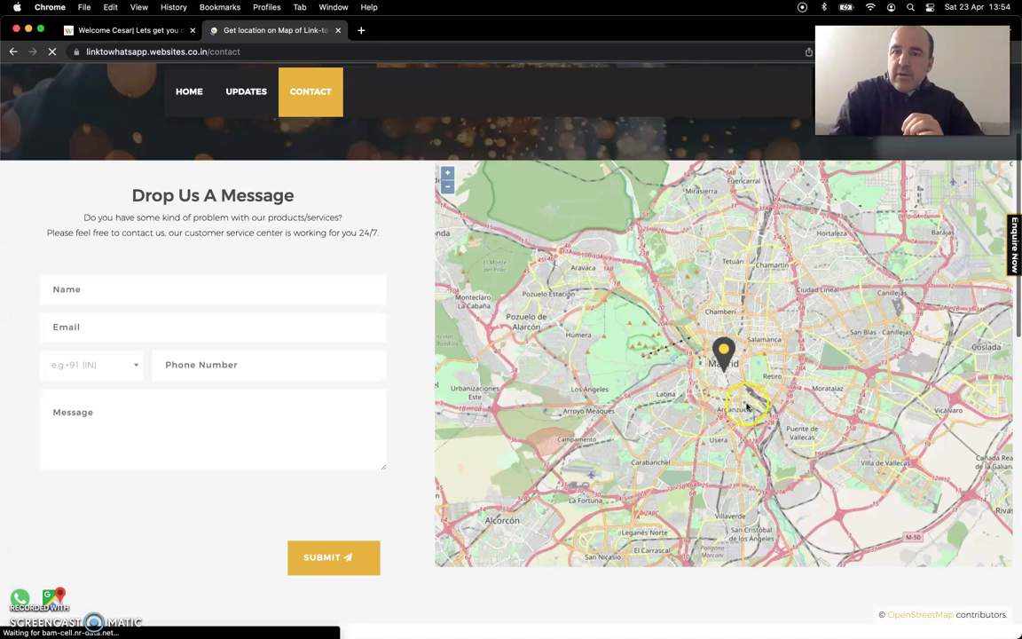
pyautogui.click(401, 276)
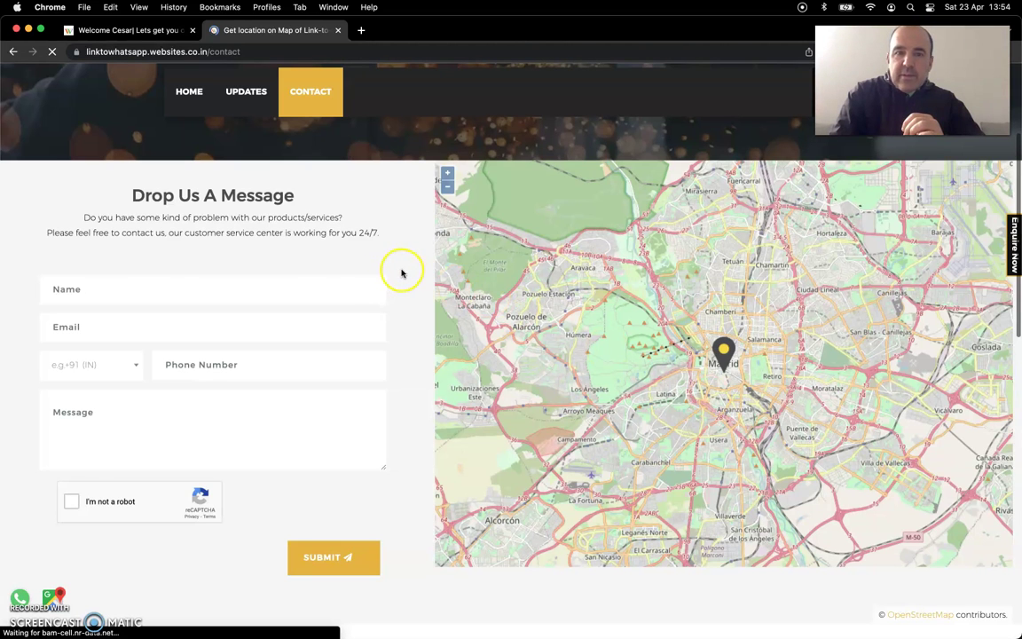
pyautogui.scroll(1, 400, 275)
pyautogui.scroll(4, 372, 231)
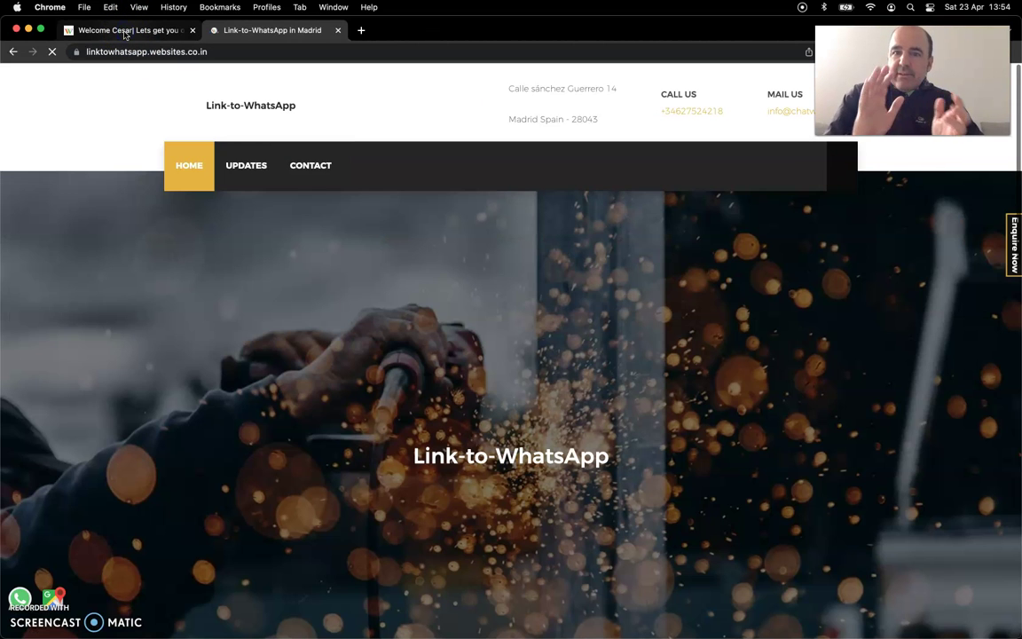
# Back on the dashboard, browse template cards like GrowBiz, Shopmart and Udyog, previewing Real Estate.
pyautogui.press('super+1')
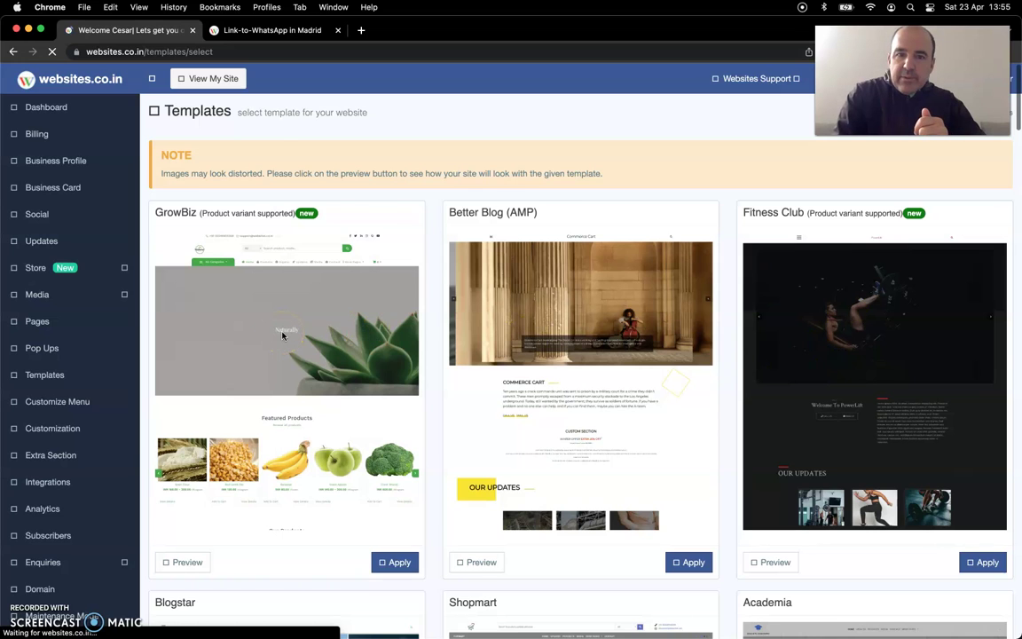
pyautogui.scroll(-5, 282, 334)
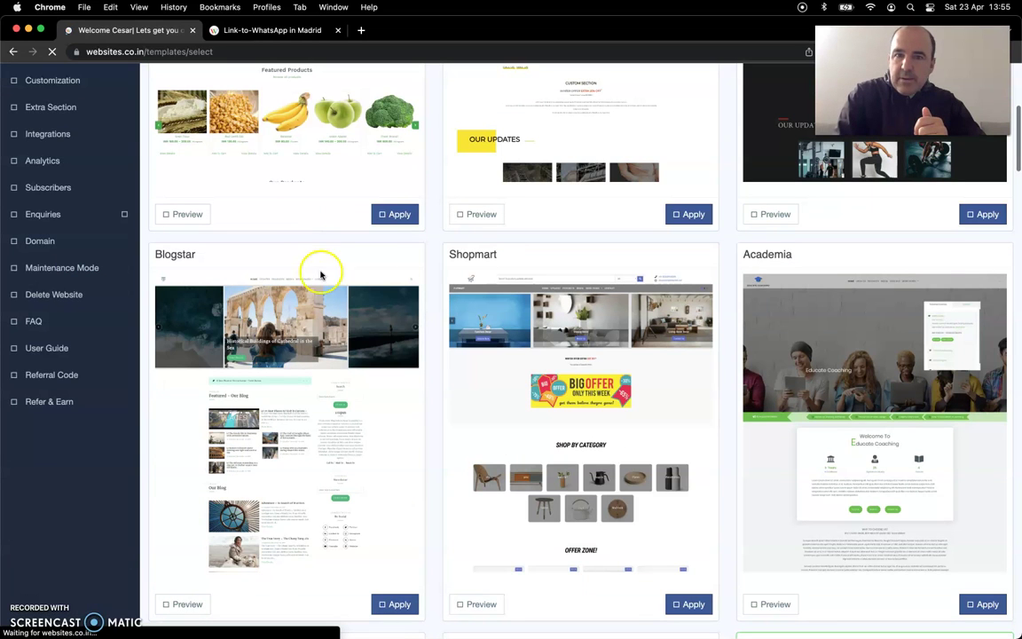
pyautogui.scroll(-4, 669, 333)
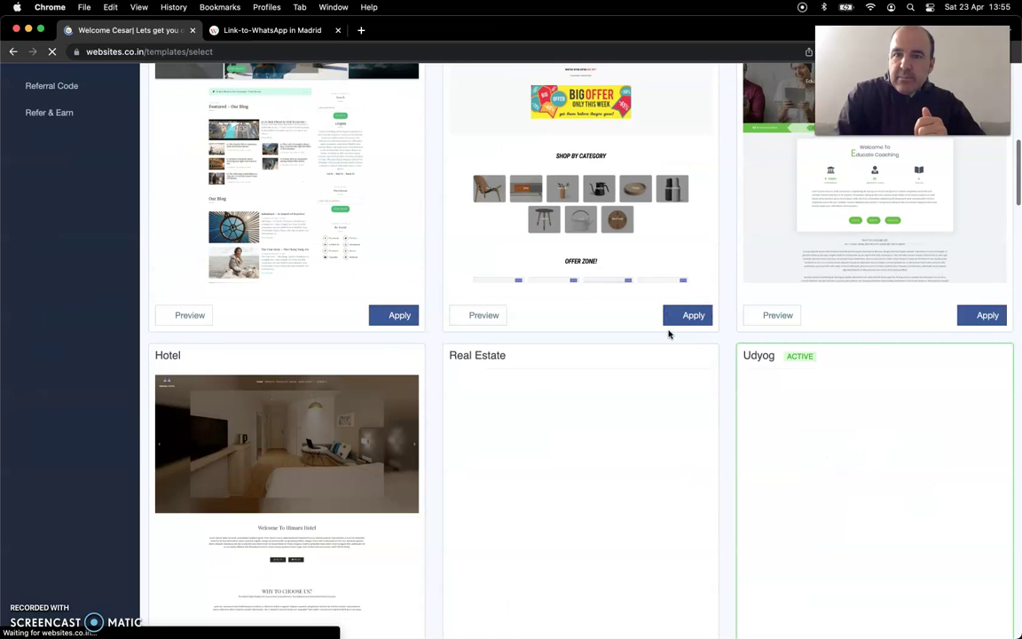
pyautogui.scroll(-2, 575, 224)
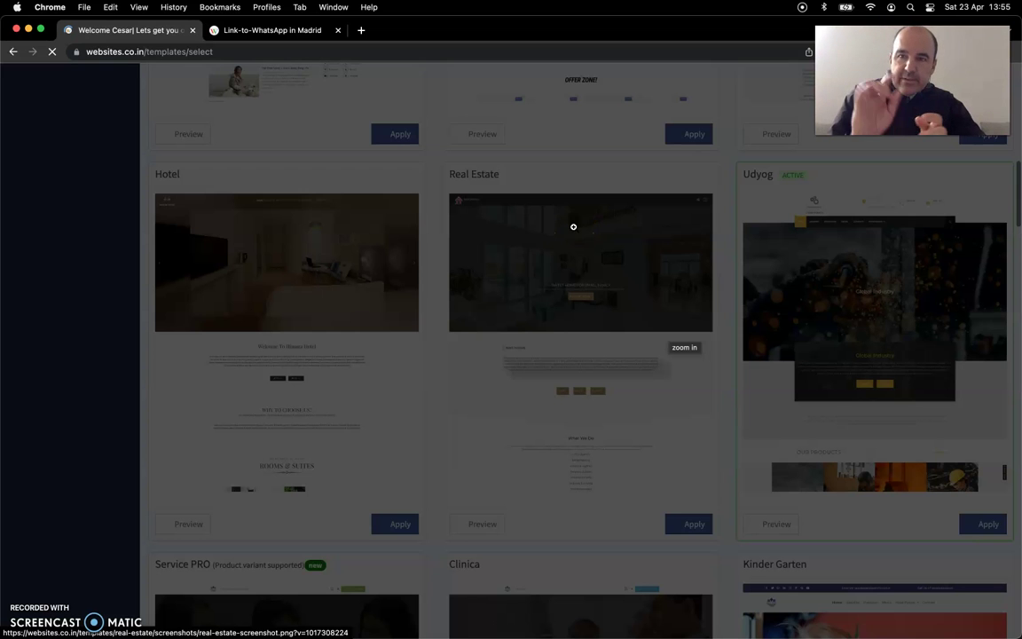
pyautogui.click(598, 284)
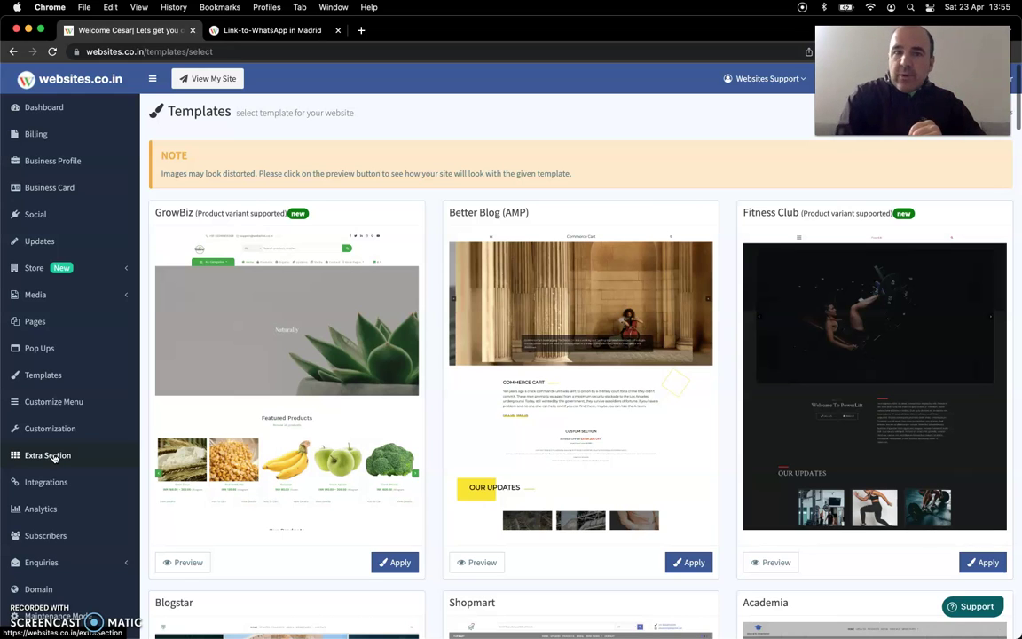
# Check the empty Extra Section list, then review Integrations with WhatsApp Business and Google Maps enabled.
pyautogui.click(55, 457)
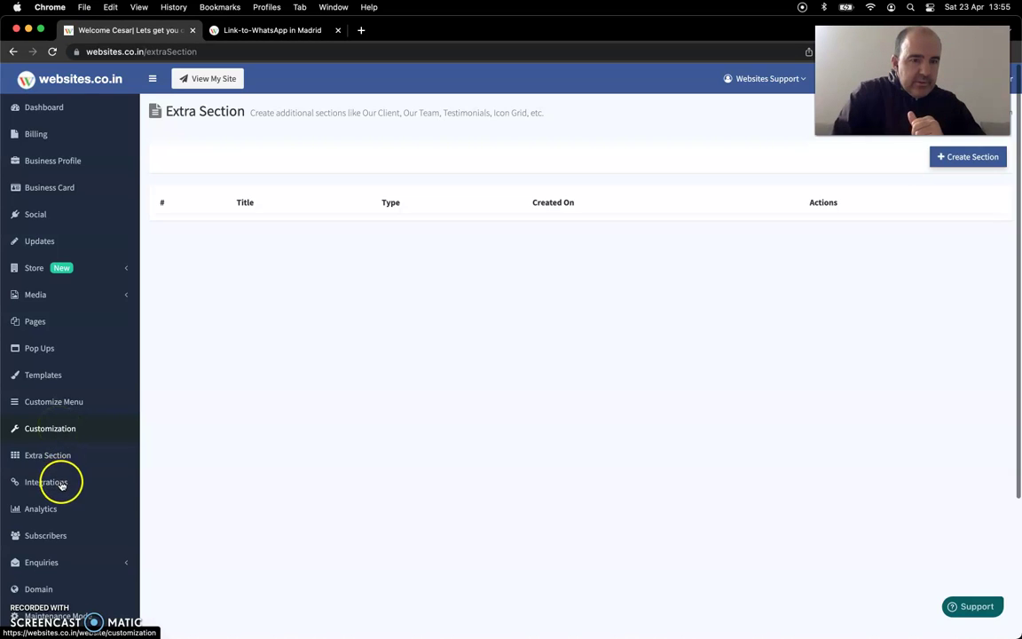
pyautogui.click(61, 484)
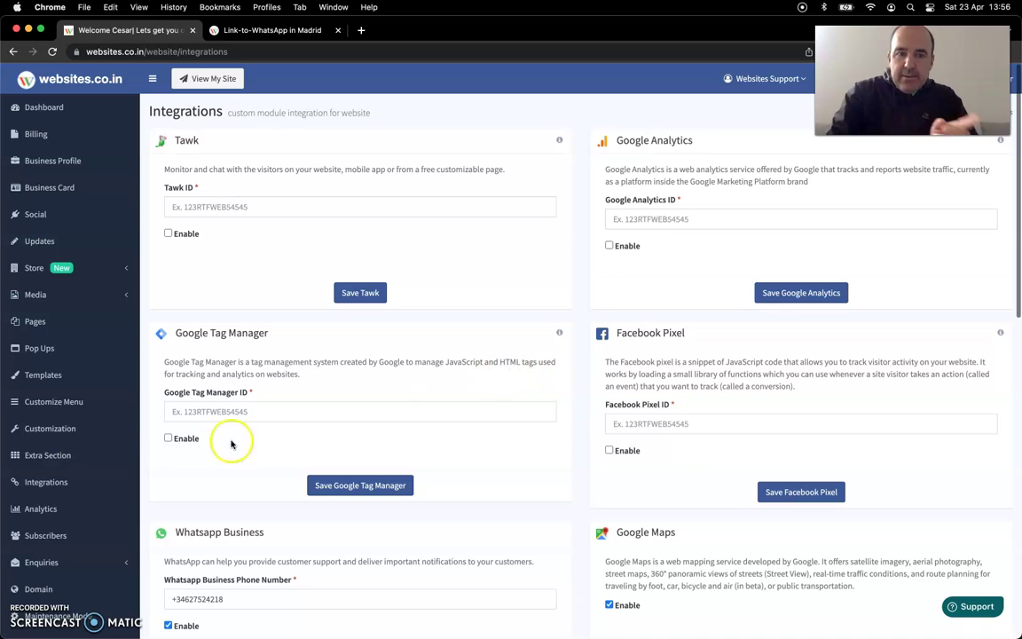
pyautogui.click(34, 466)
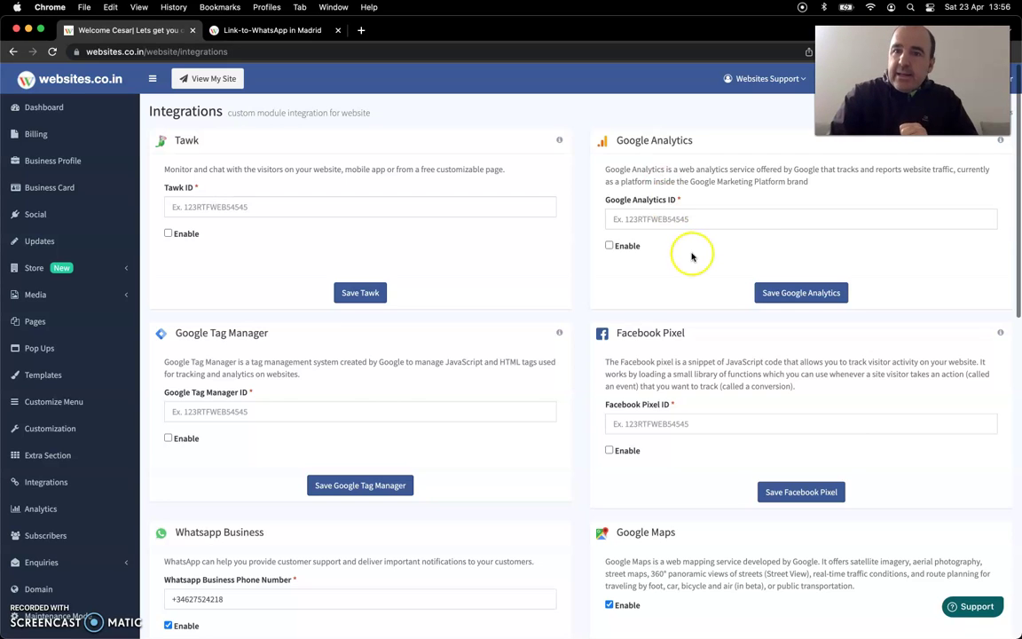
pyautogui.scroll(-3, 687, 256)
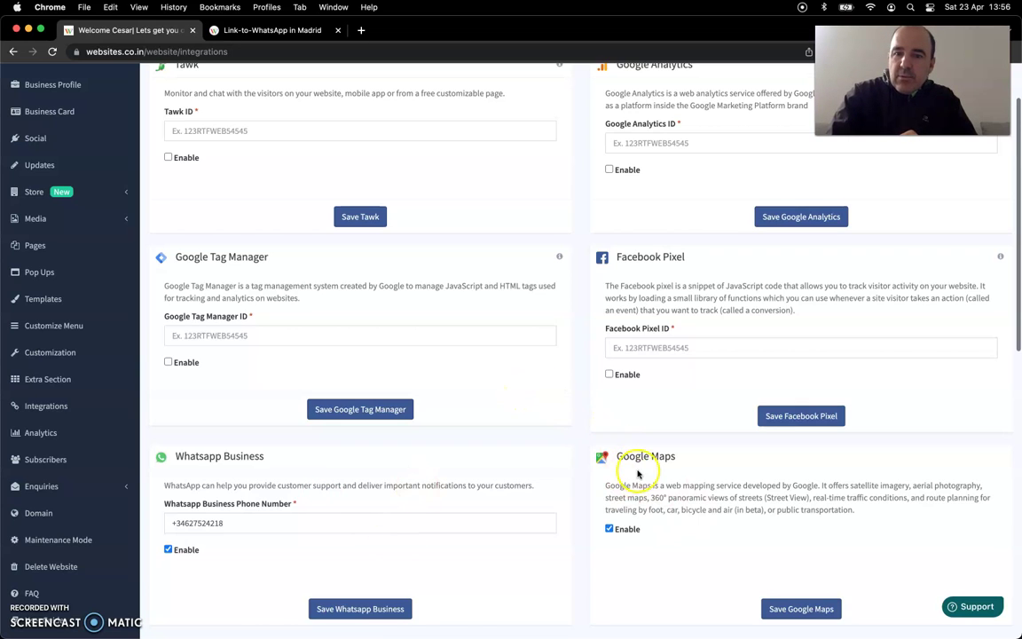
pyautogui.scroll(-2, 639, 474)
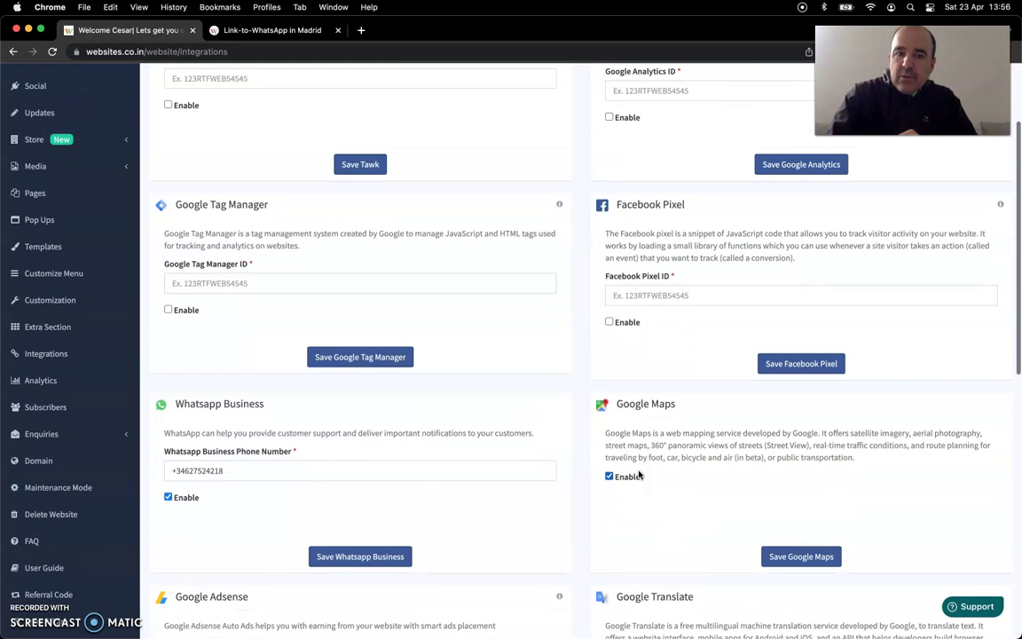
pyautogui.scroll(-10, 638, 474)
pyautogui.scroll(-2, 299, 340)
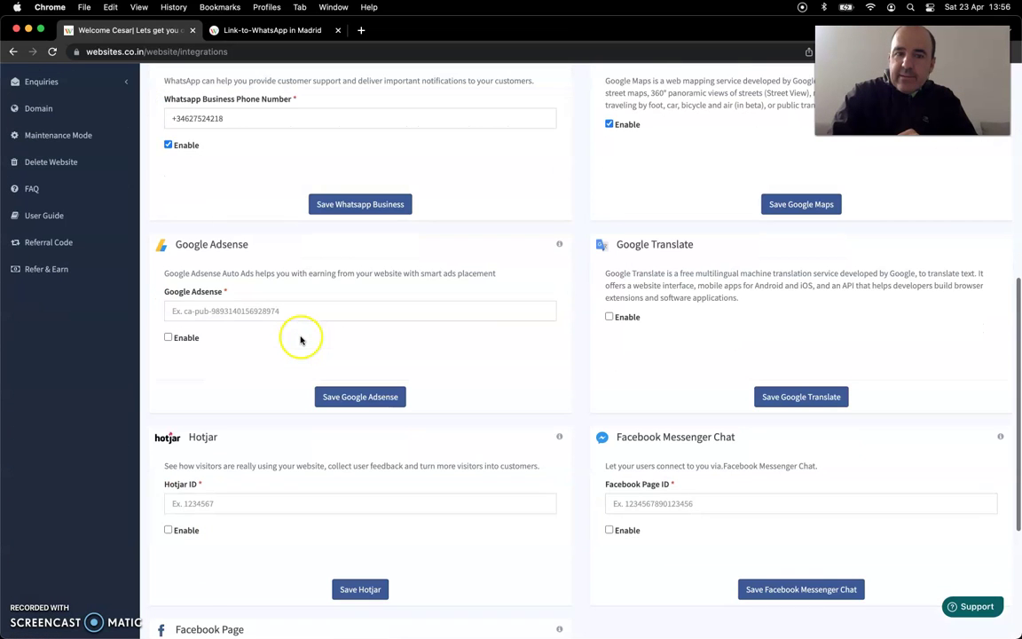
pyautogui.scroll(-3, 300, 340)
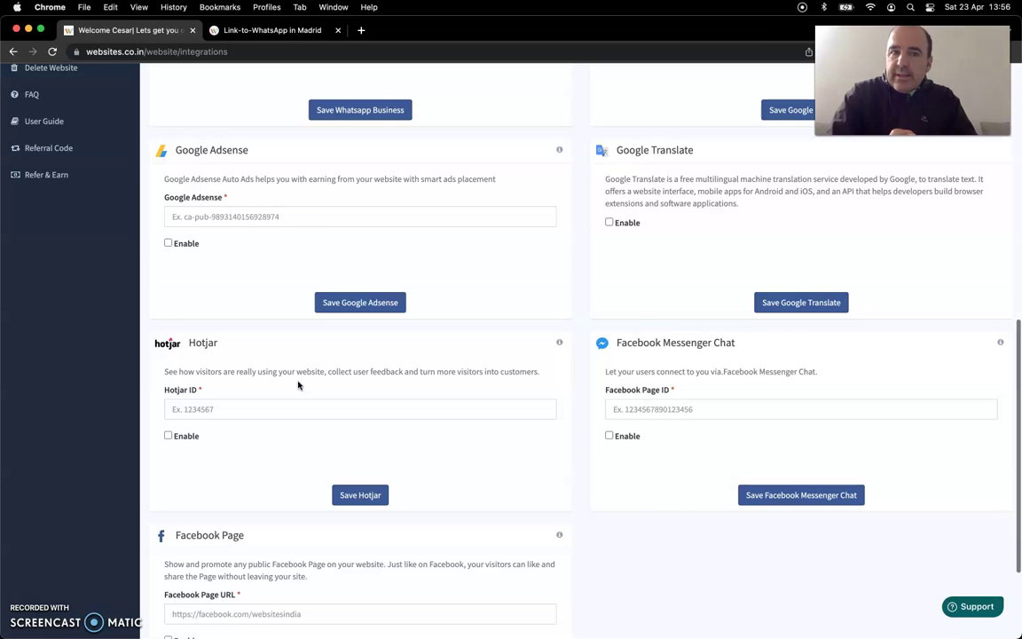
pyautogui.scroll(3, 296, 385)
pyautogui.scroll(9, 230, 380)
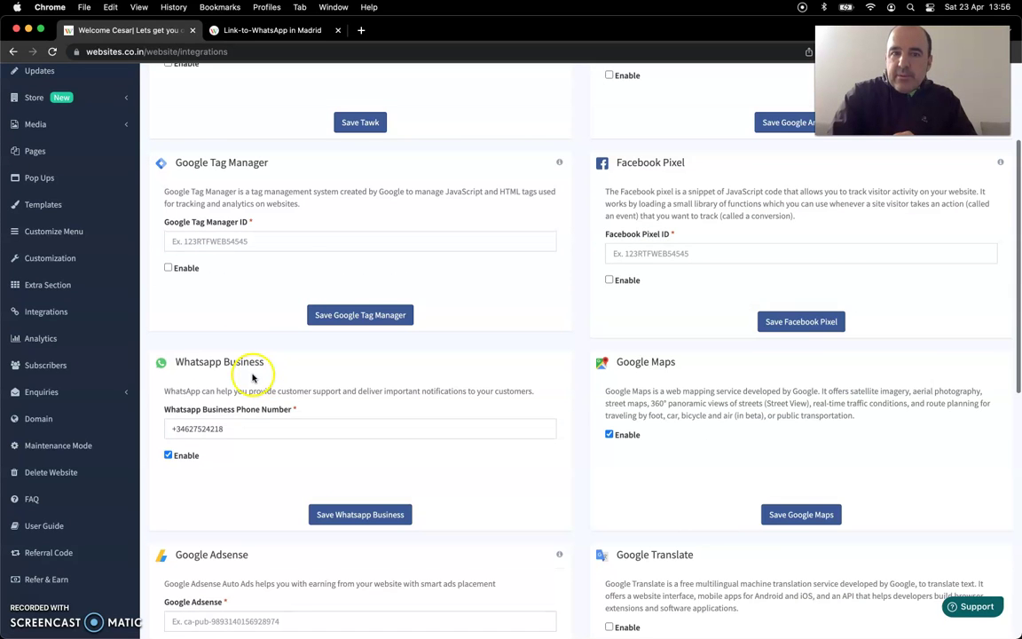
pyautogui.scroll(5, 252, 378)
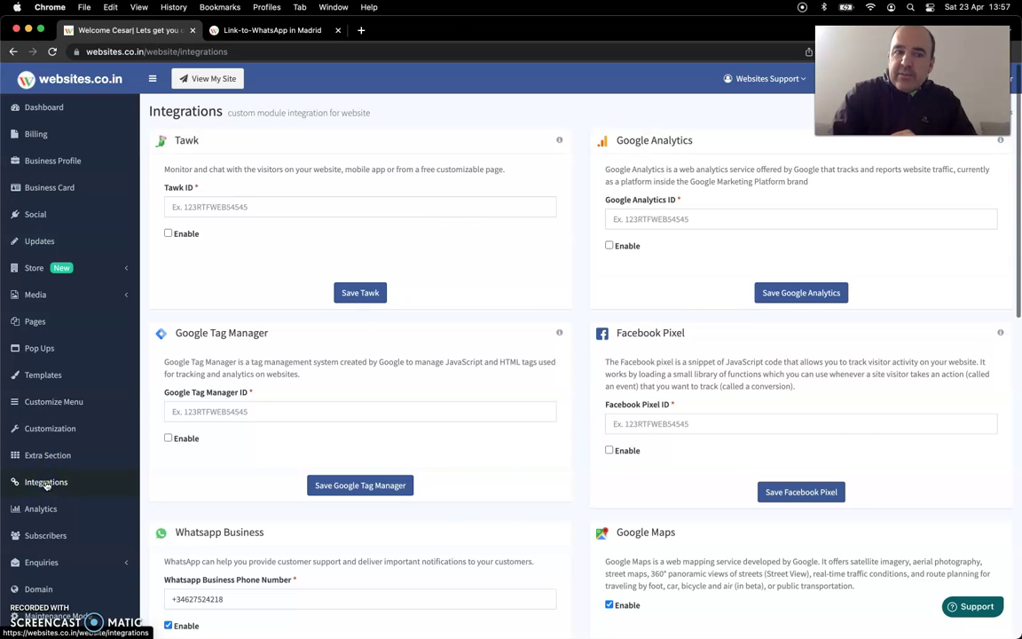
# Reload Integrations, view the empty Pages list, then show the Link-to-WhatsApp digital business card.
pyautogui.click(46, 482)
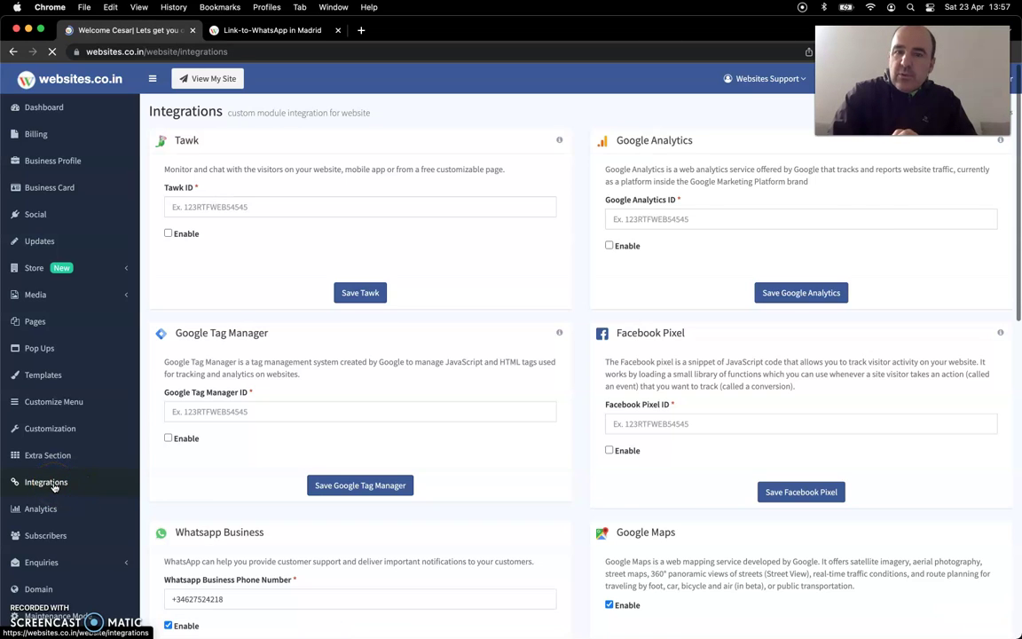
pyautogui.click(35, 326)
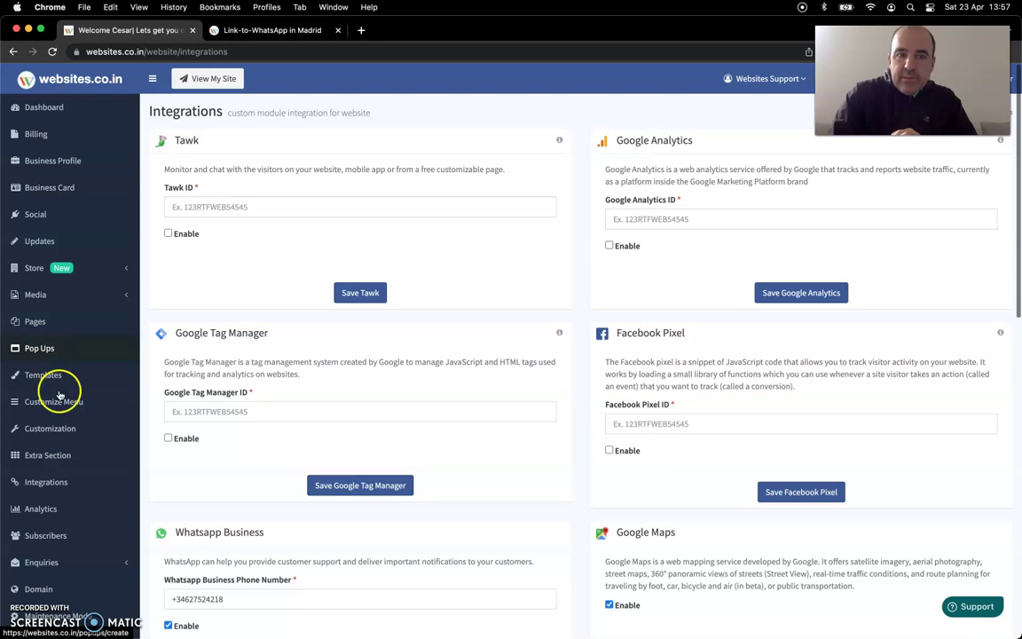
pyautogui.click(32, 321)
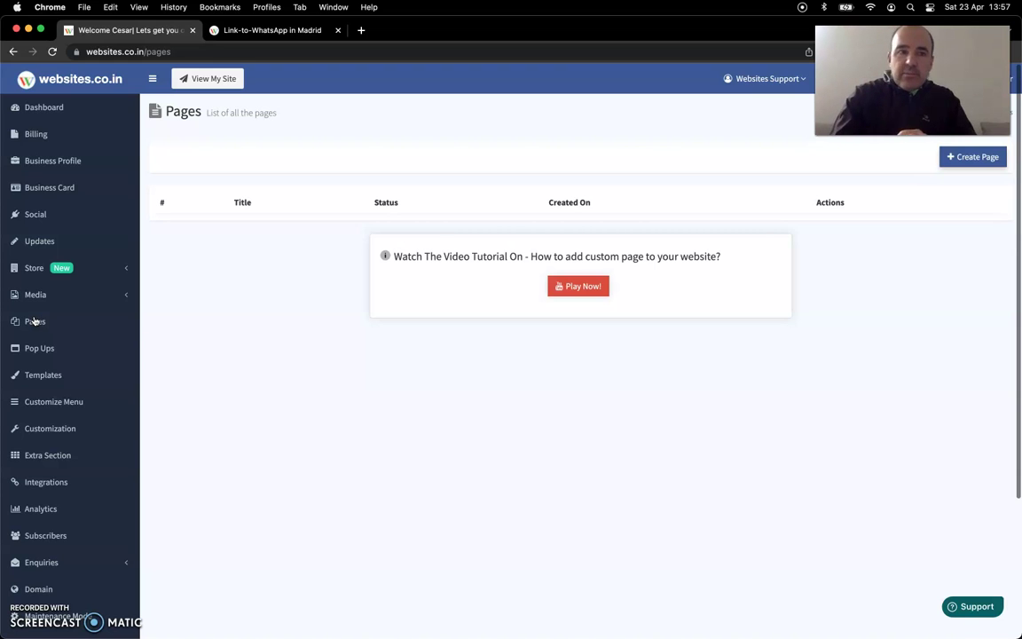
pyautogui.click(49, 187)
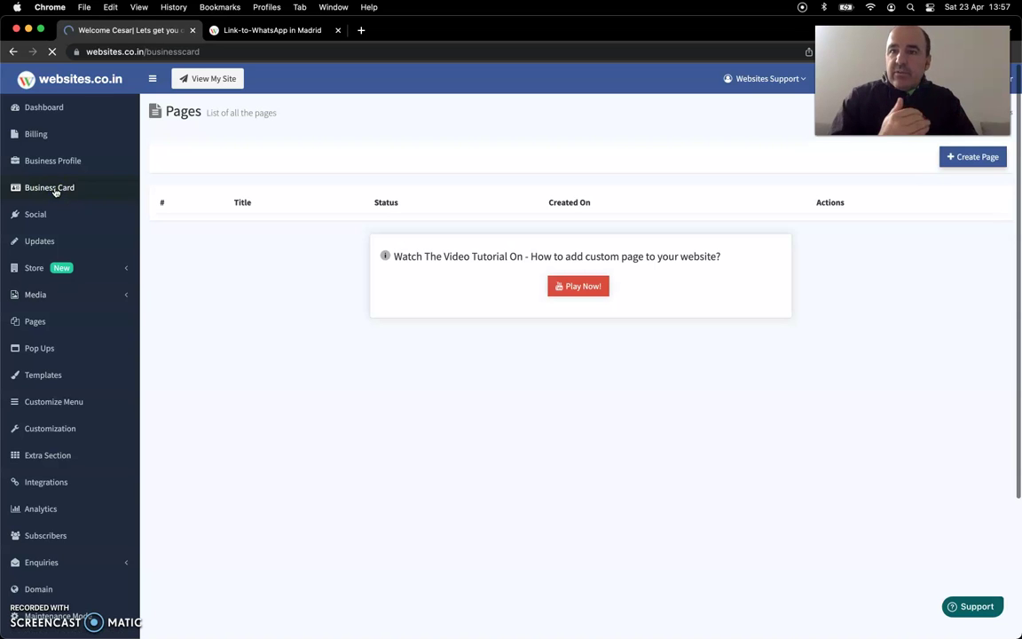